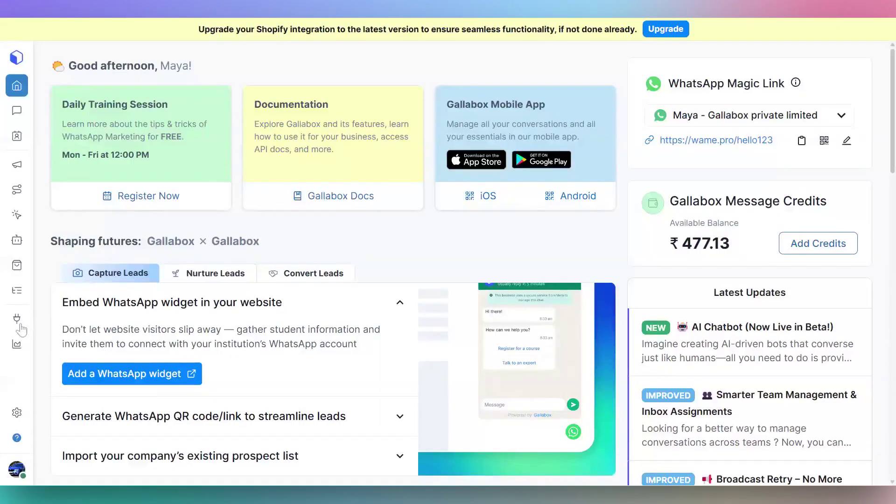
Step: Go to the Integrations page and scroll down to the Zoho CRM & Signals card
mouse_move(22, 327)
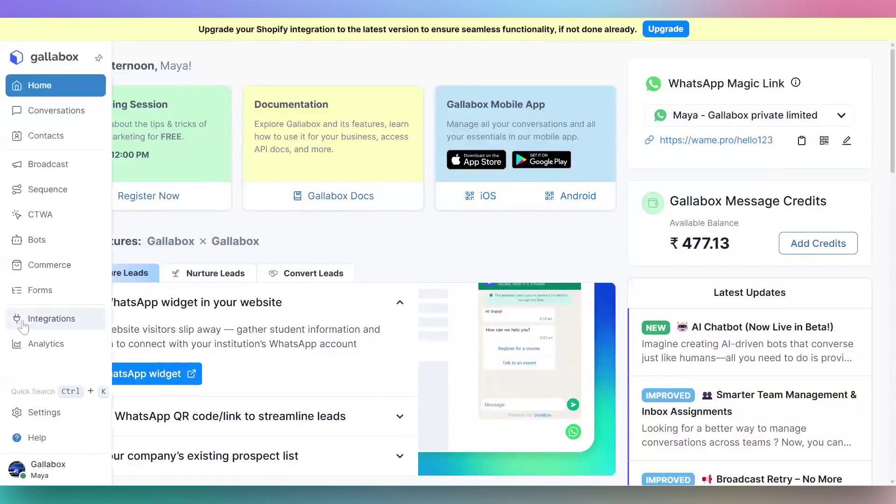
left_click(24, 326)
scroll(252, 316, "down", 15)
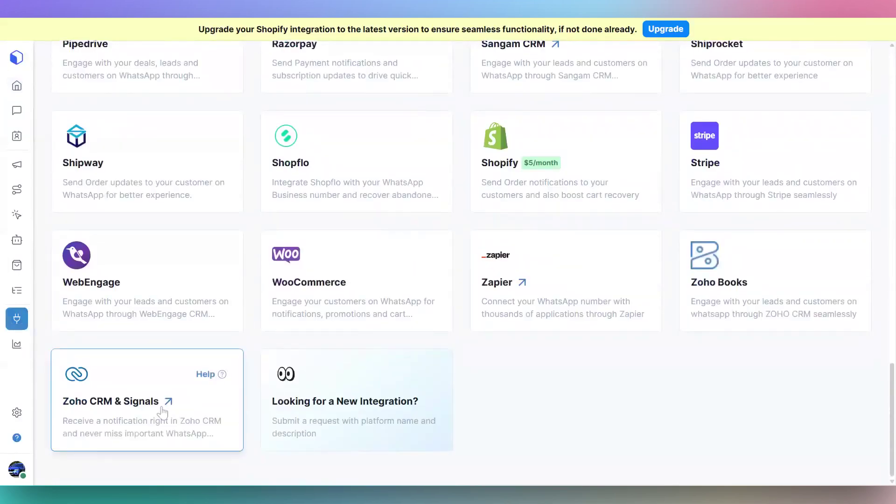
Step: Open the Zoho CRM & Signals listing and start installing WhatsApp Business Messaging after signing in
left_click(226, 400)
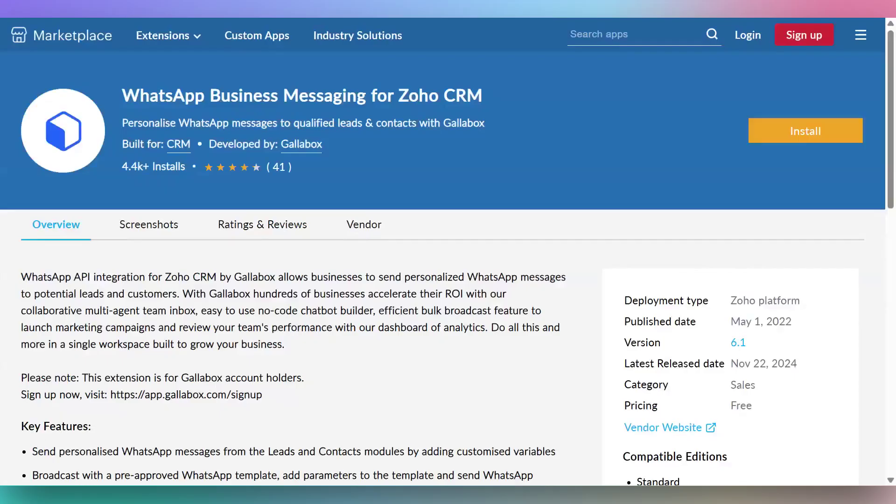
left_click(815, 135)
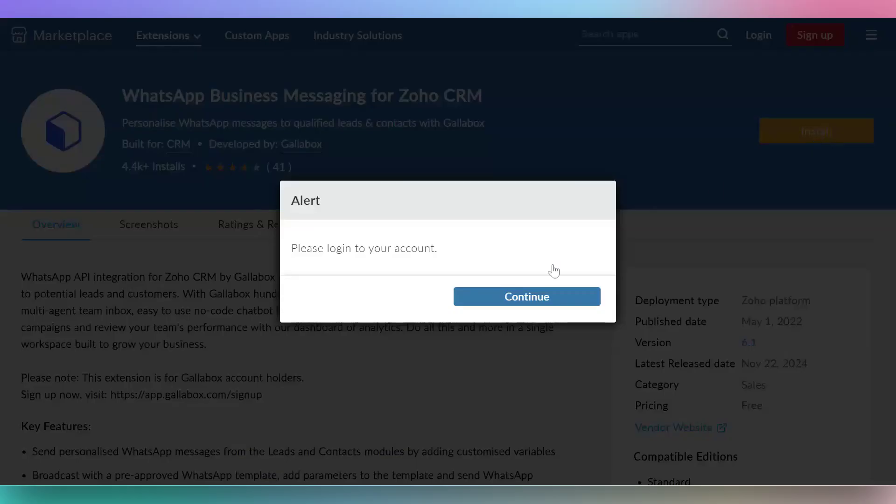
left_click(553, 297)
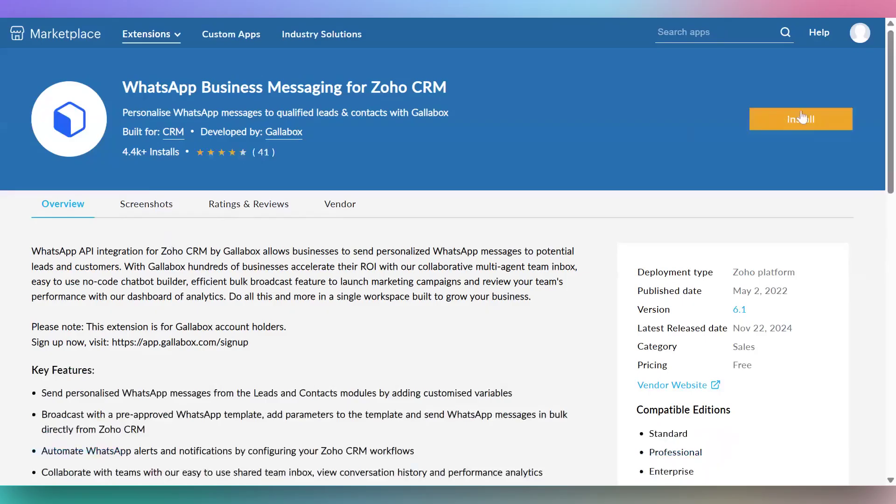
left_click(802, 118)
Step: Accept the vendor and Zoho Marketplace terms and confirm the installation
scroll(253, 264, "down", 2)
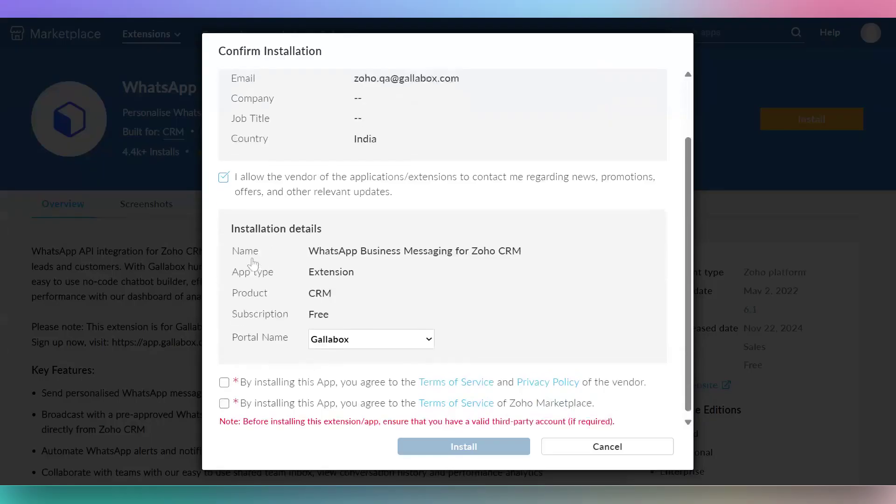
left_click(224, 378)
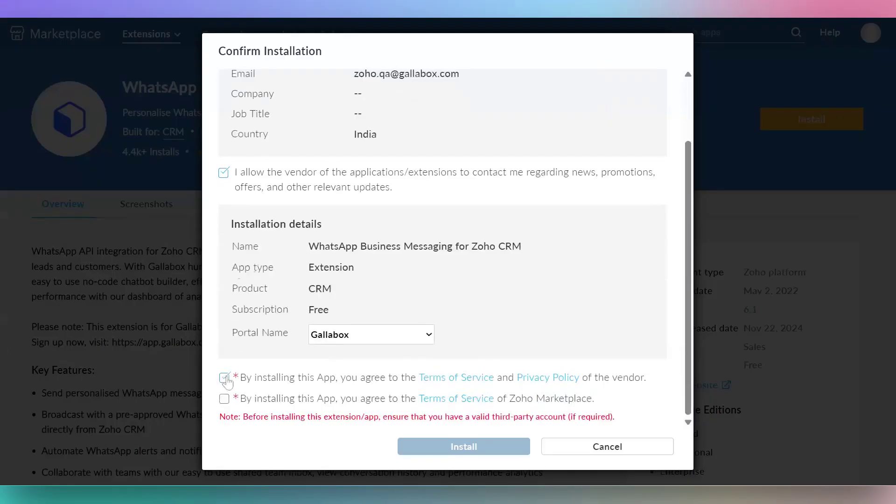
left_click(225, 399)
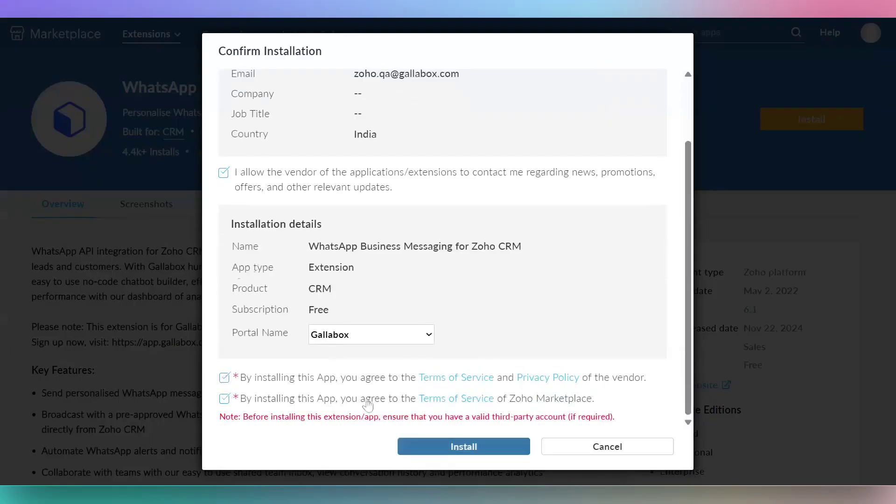
left_click(461, 450)
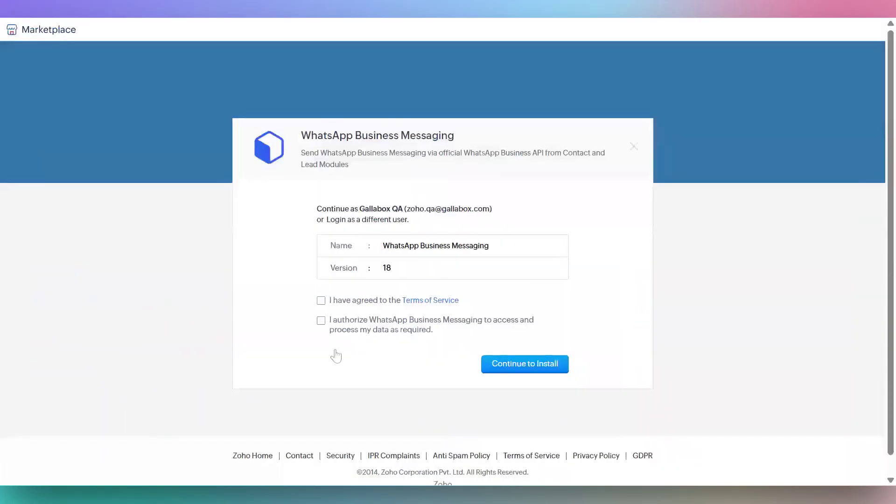
Step: Agree to the terms and data-access authorization, then install for all users and confirm
left_click(321, 300)
left_click(321, 320)
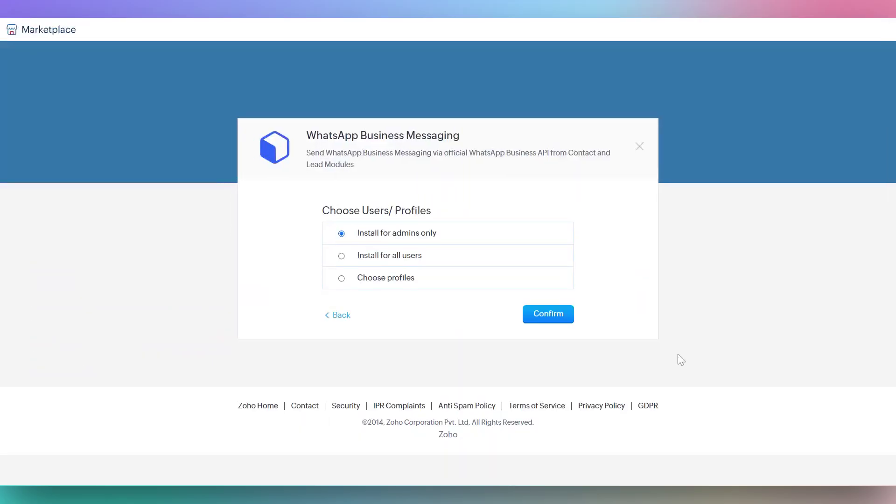
left_click(360, 256)
left_click(549, 317)
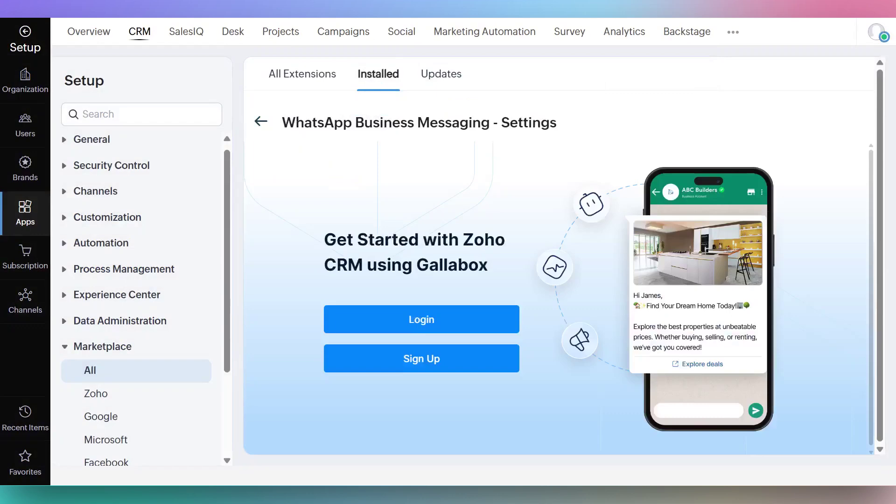
Step: Log the extension into Gallabox with the account email and password, then save the time zone and date format
left_click(423, 321)
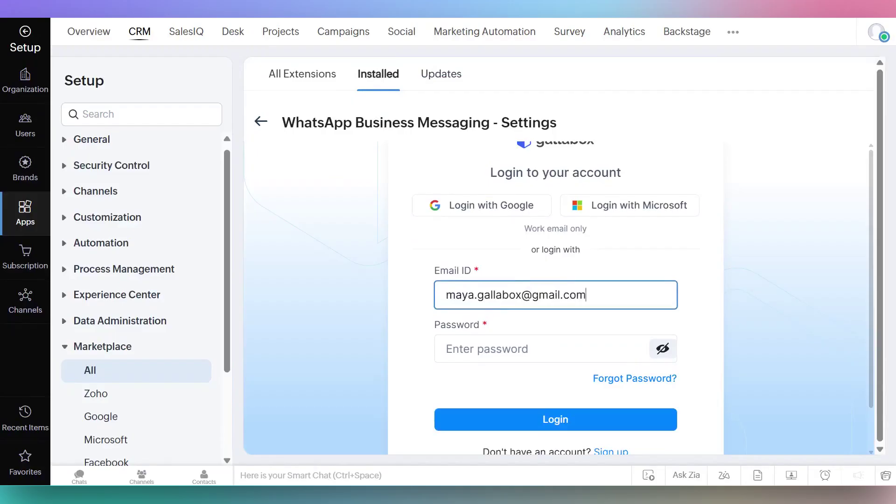
key("Tab")
key("ctrl+v")
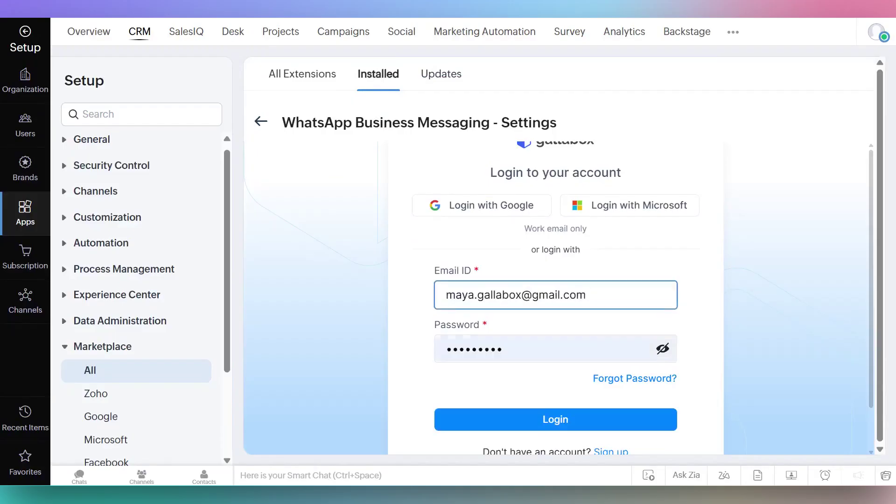
scroll(566, 372, "down", 1)
left_click(615, 377)
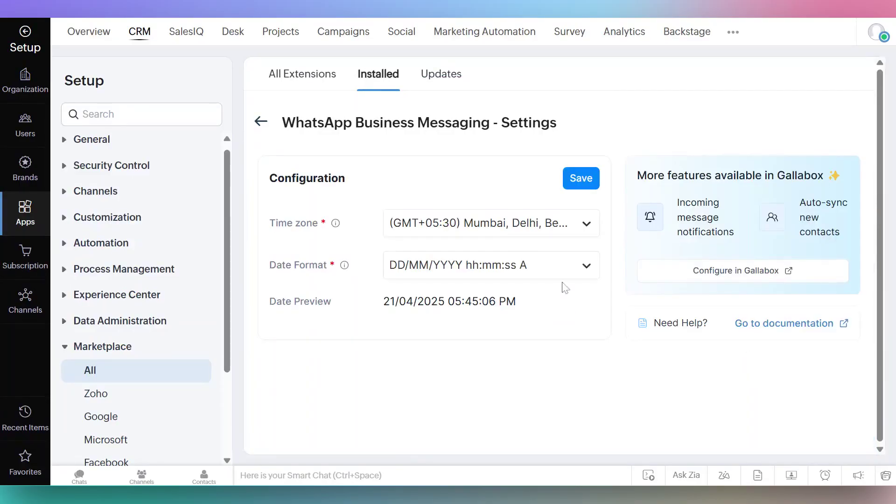
left_click(581, 179)
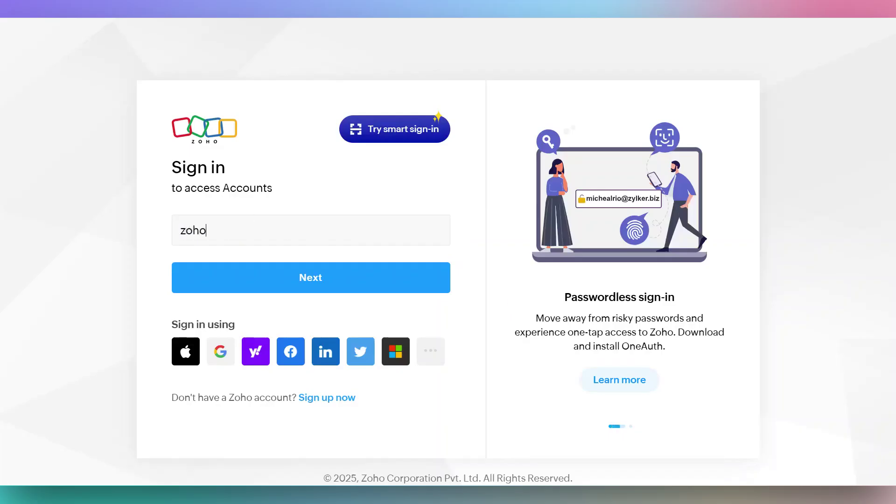
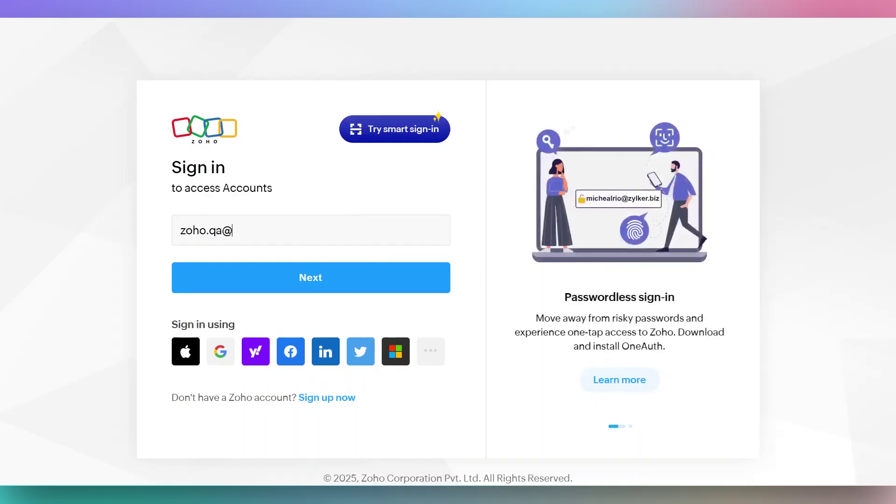
Step: Sign in with the Zoho account email and grant access to the Gallabox CRM service
key("Return")
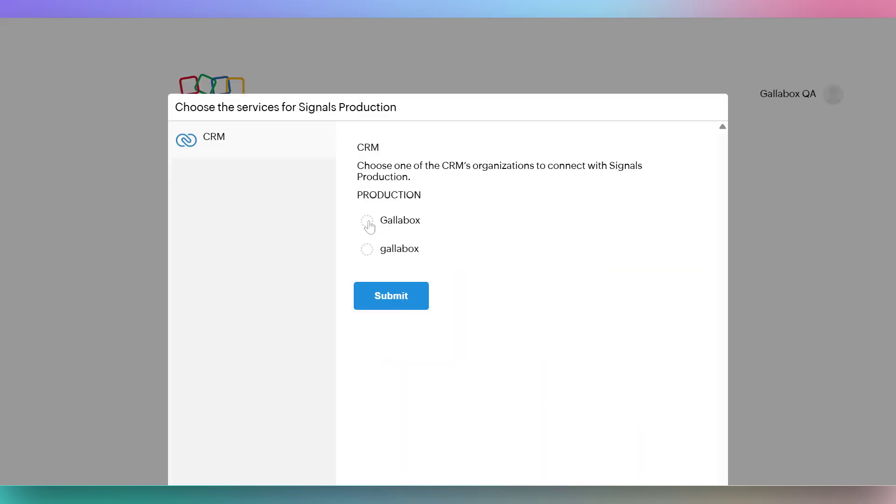
left_click(368, 223)
left_click(394, 305)
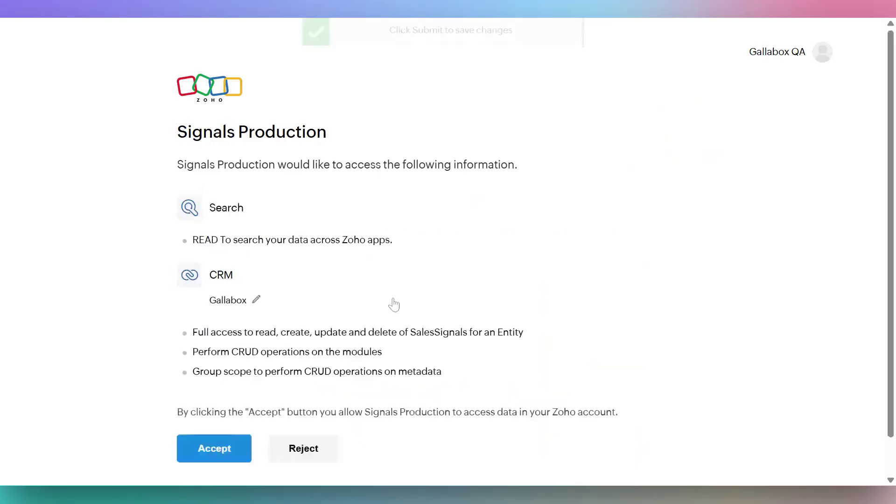
scroll(230, 400, "down", 1)
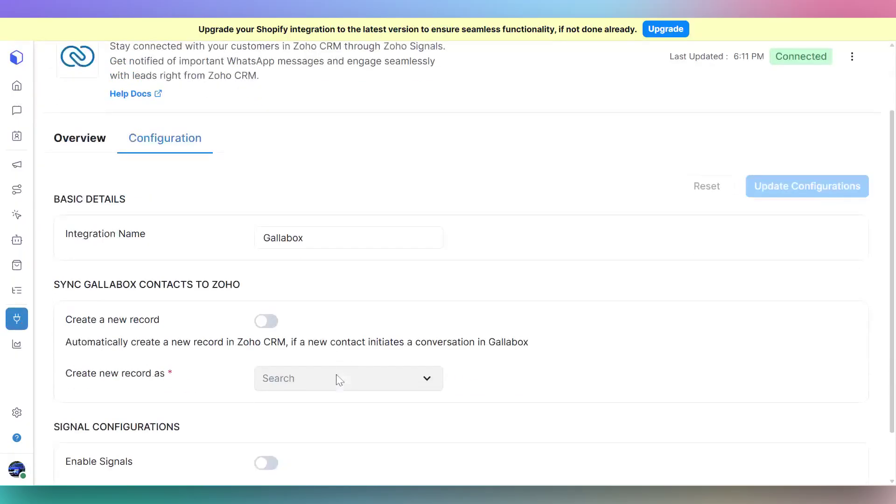
scroll(340, 380, "down", 2)
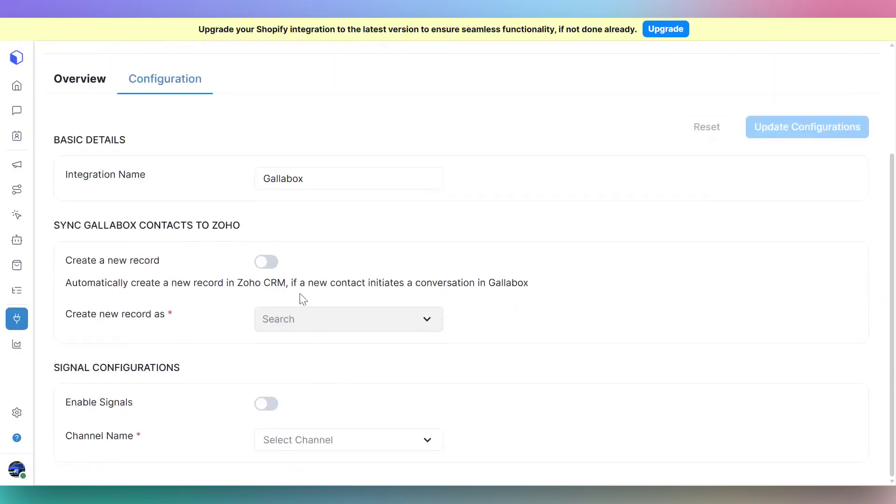
Step: Turn on creating new Zoho CRM records, with Lead as the record type
left_click(274, 263)
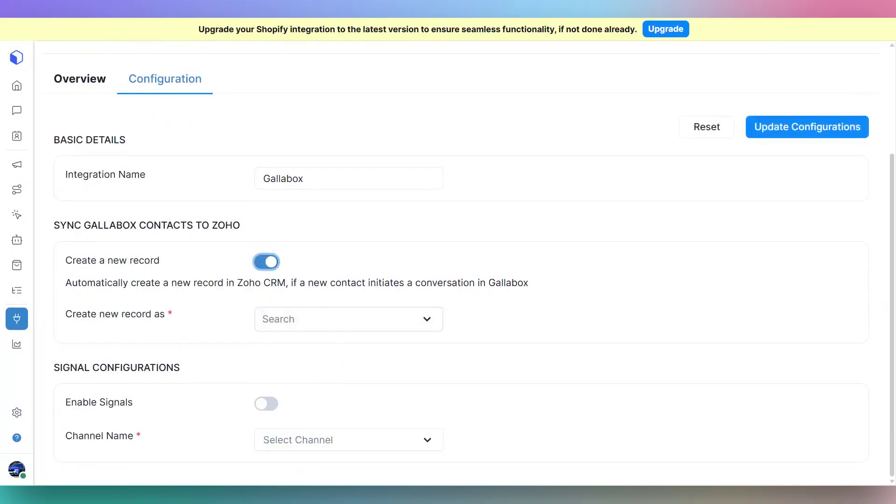
left_click(332, 319)
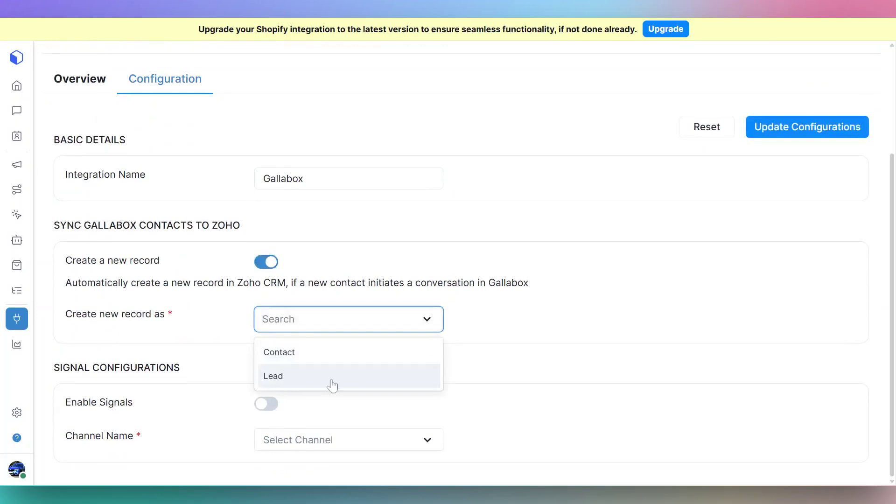
left_click(332, 382)
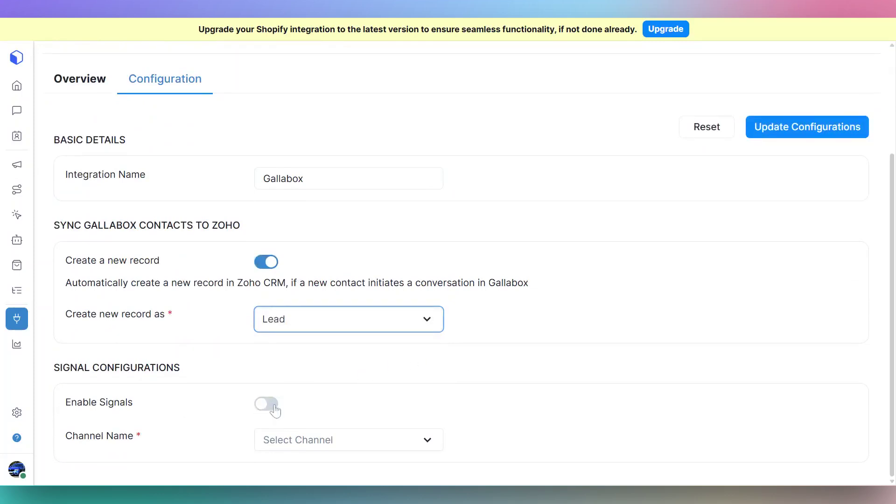
Step: Enable Signals and add the first WhatsApp channel under Channel Name
left_click(275, 410)
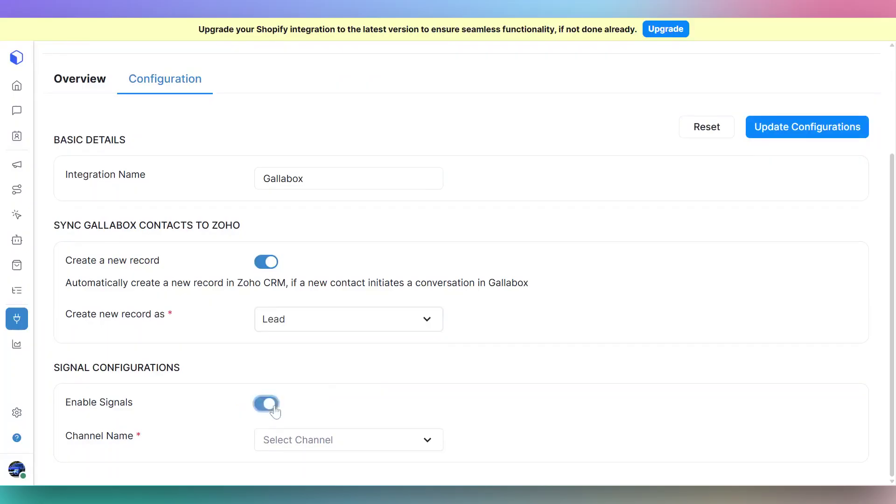
left_click(340, 441)
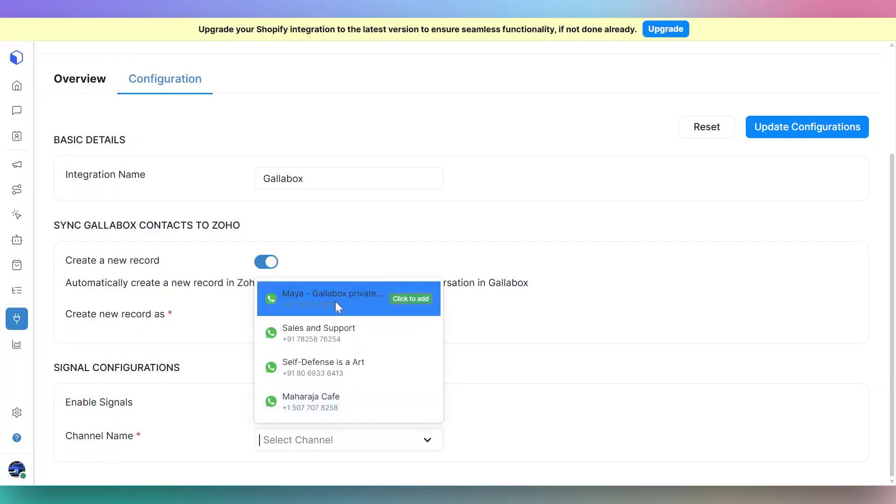
left_click(335, 301)
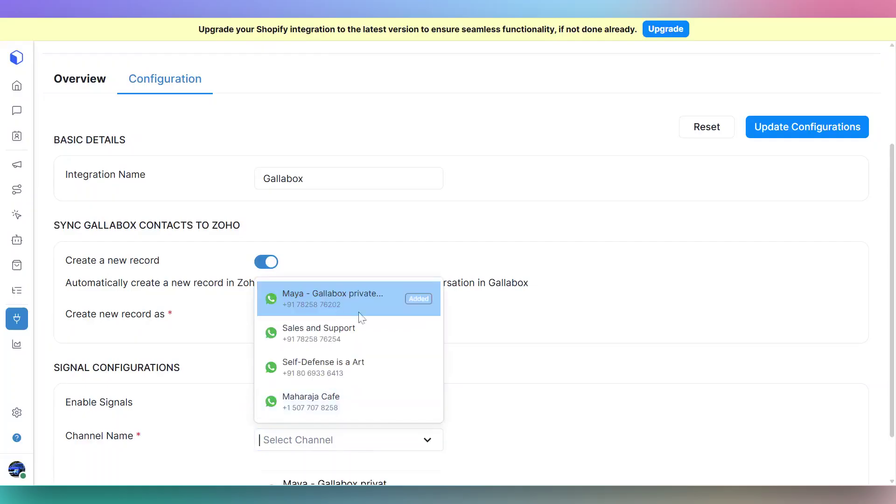
left_click(538, 386)
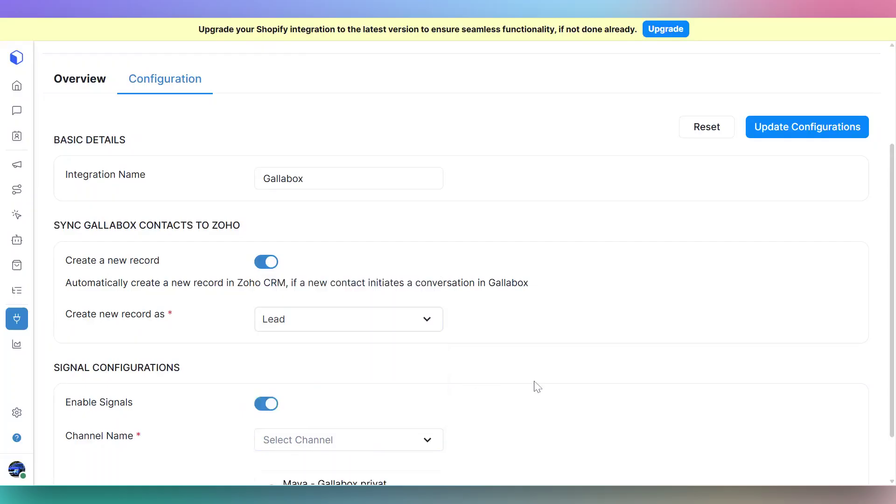
Step: Apply Update Configurations, getting the 'Integration Updated' confirmation
scroll(536, 387, "down", 1)
scroll(538, 386, "up", 3)
scroll(538, 387, "up", 2)
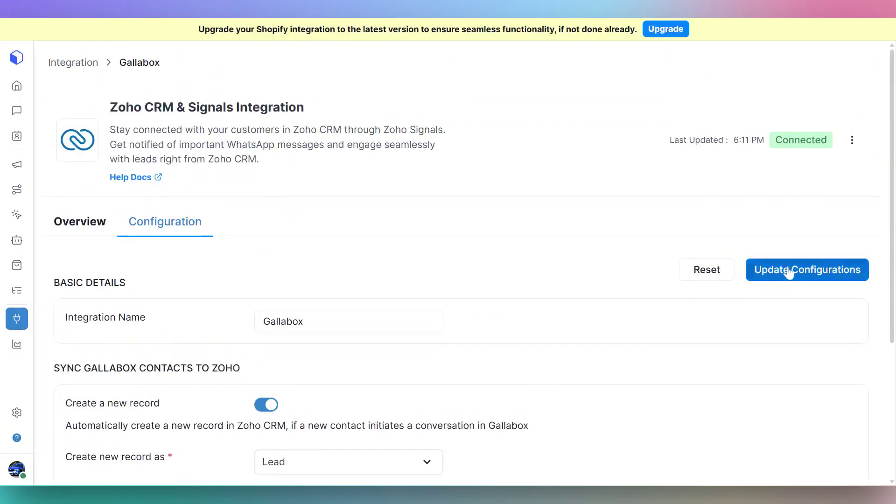
left_click(789, 273)
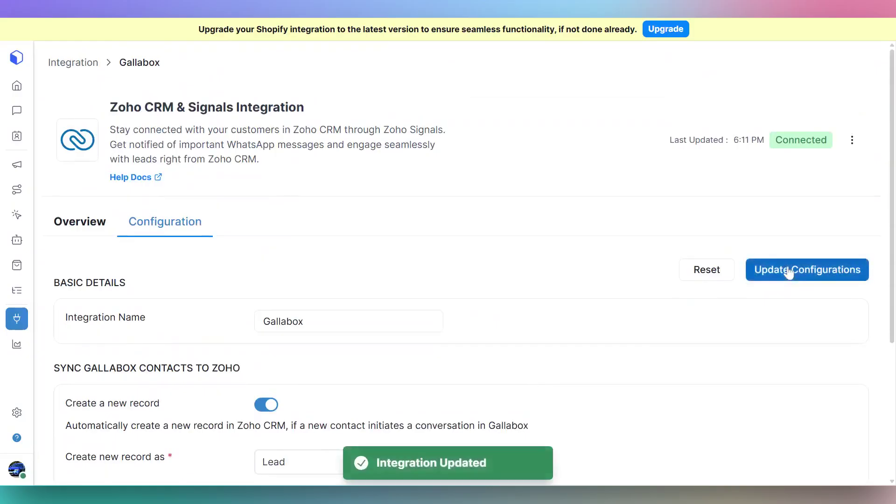
scroll(476, 310, "down", 1)
scroll(477, 310, "down", 4)
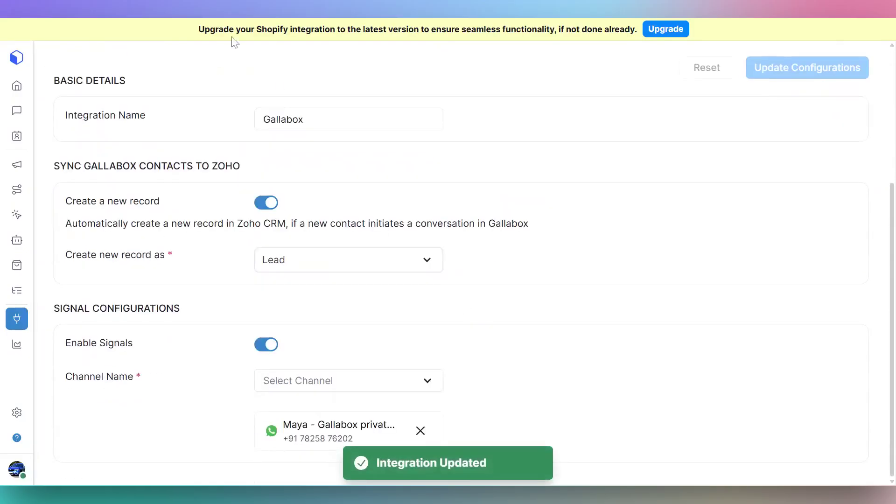